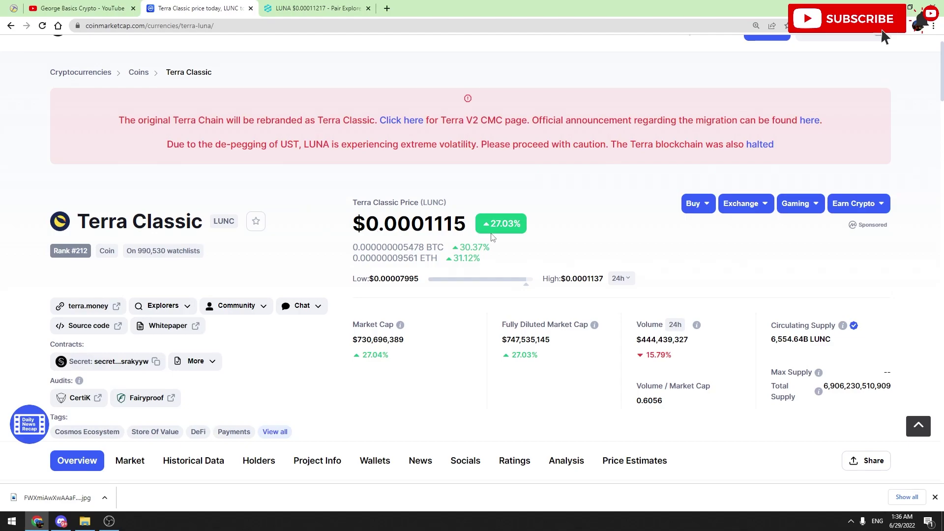
# Highlight Terra Classic's 27.03% daily price gain, then clear the highlight.
pyautogui.moveTo(491, 236); pyautogui.dragTo(517, 230)
pyautogui.click(546, 228)
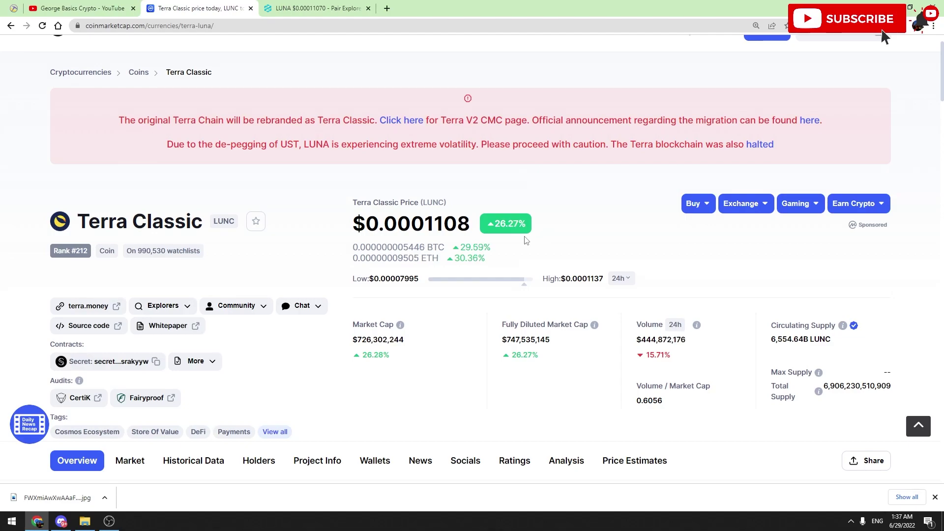
# Highlight the YouTube channel's subscriber count, then go back to the Terra Classic price page.
pyautogui.hotkey('ctrl', '1')
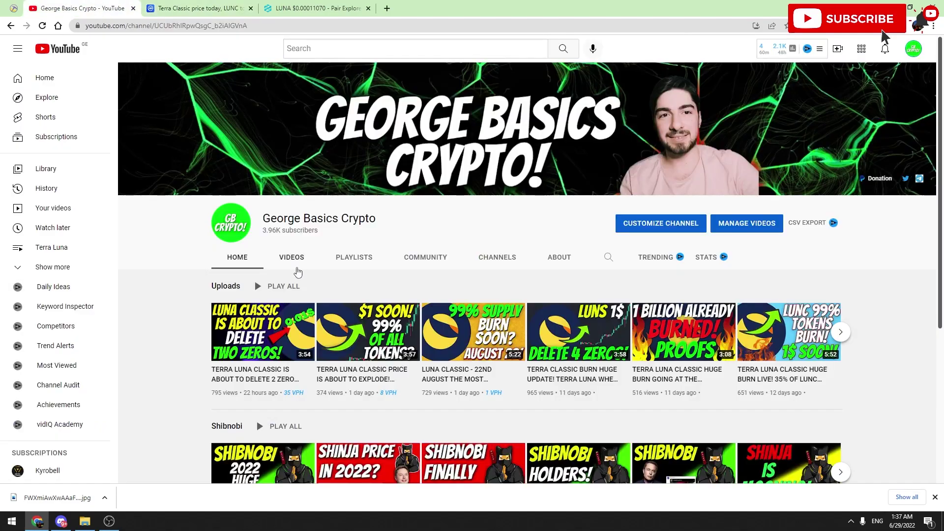
pyautogui.moveTo(262, 232); pyautogui.dragTo(296, 231)
pyautogui.click(306, 227)
pyautogui.click(188, 6)
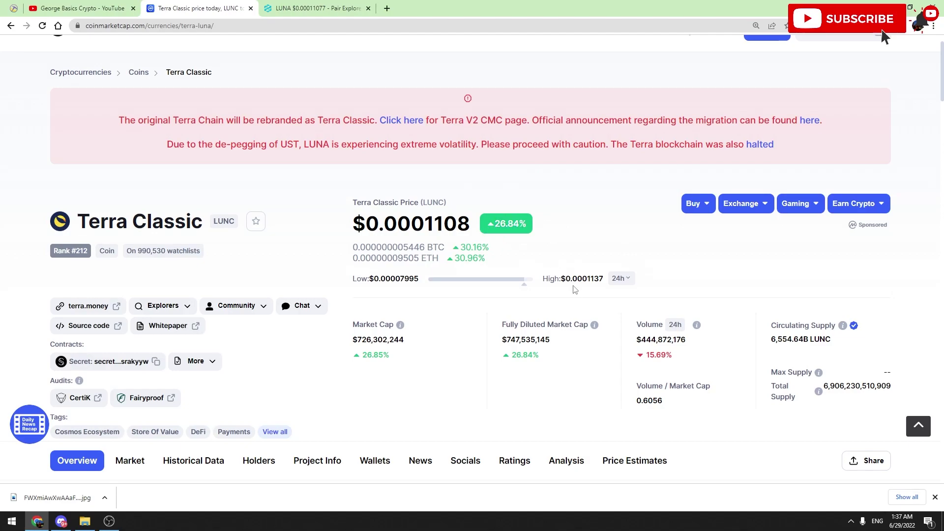
# Highlight the LUNC price digits and the 24h volume change (down 15.56%), then move to DEXTools.
pyautogui.moveTo(429, 230)
pyautogui.mouseDown()
pyautogui.moveTo(464, 236)
pyautogui.moveTo(437, 231)
pyautogui.mouseUp()
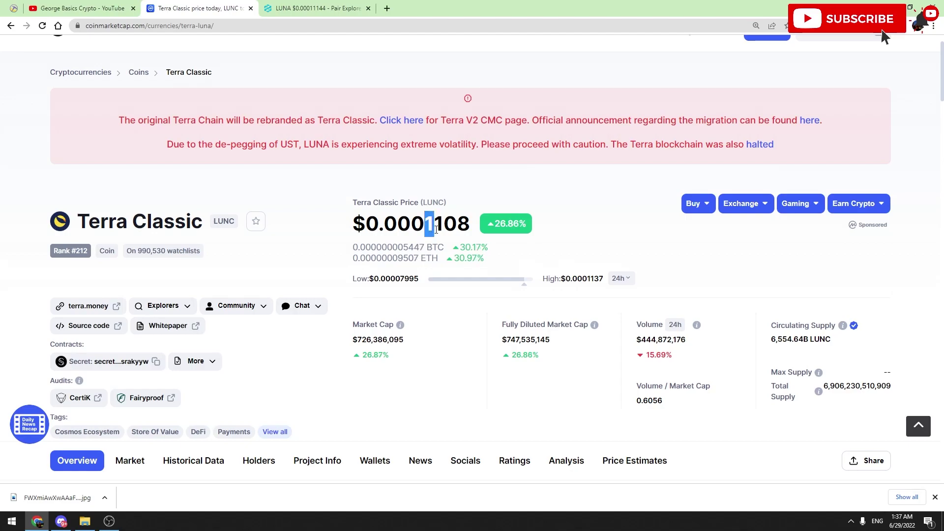
pyautogui.click(458, 226)
pyautogui.scroll(-2, 473, 295)
pyautogui.scroll(-2, 472, 295)
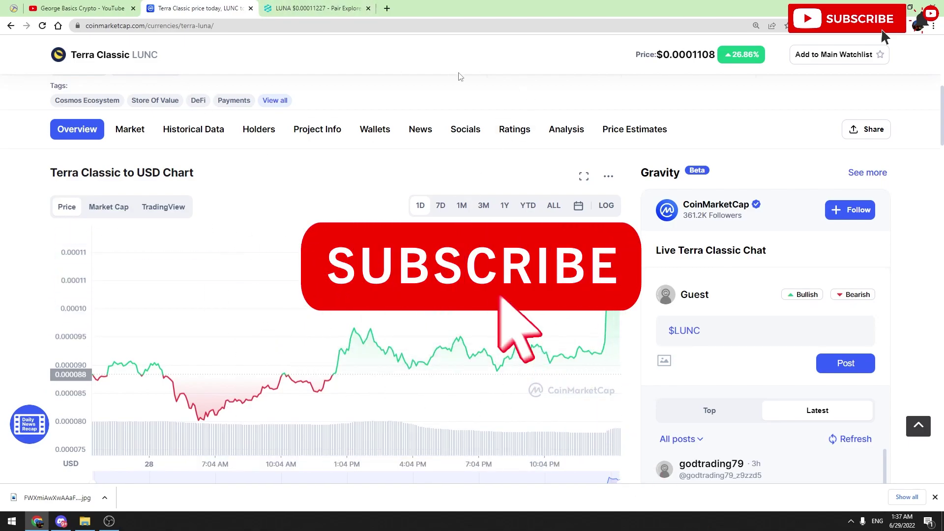
pyautogui.scroll(-5, 663, 367)
pyautogui.scroll(15, 663, 367)
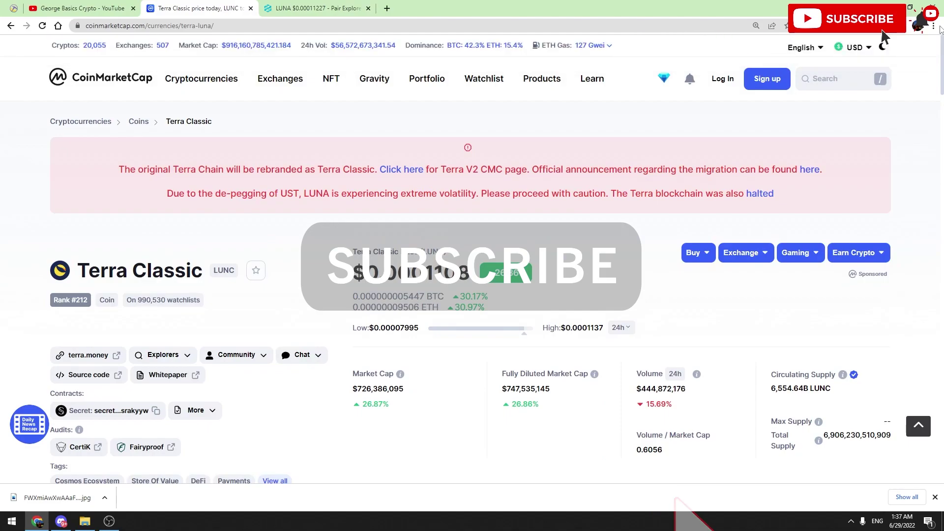
pyautogui.scroll(-1, 663, 368)
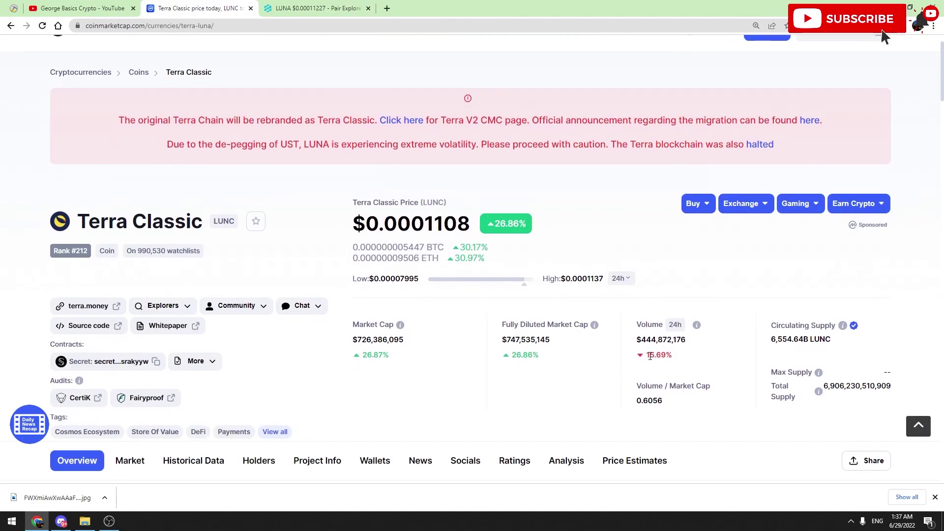
pyautogui.moveTo(646, 356); pyautogui.dragTo(668, 365)
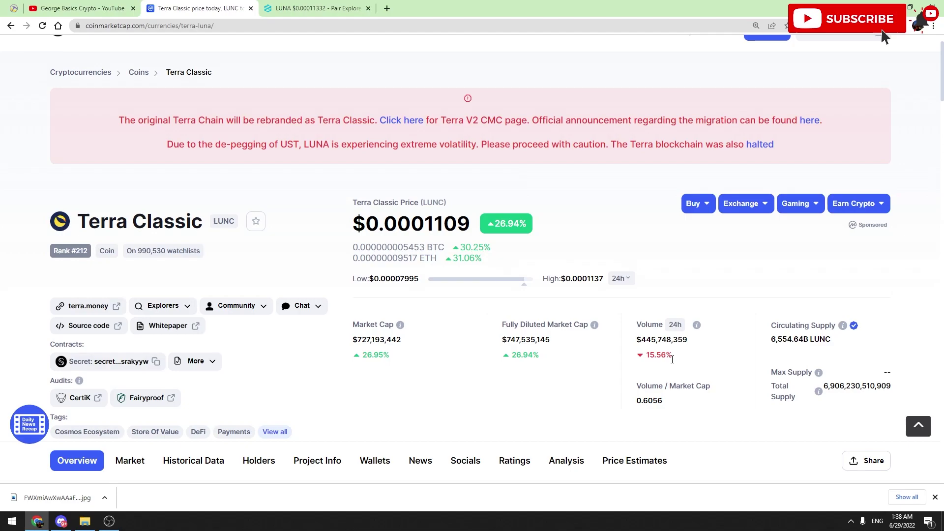
pyautogui.moveTo(661, 355); pyautogui.dragTo(670, 371)
pyautogui.click(361, 9)
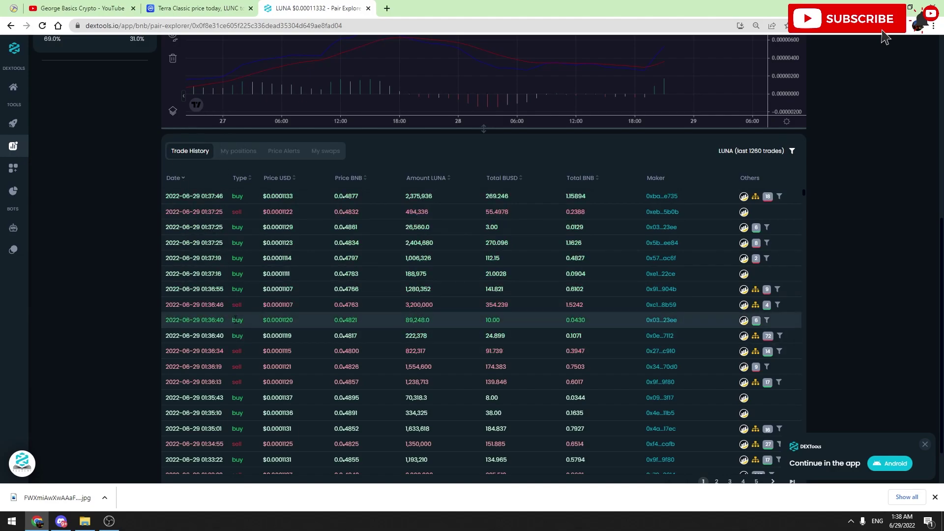
pyautogui.scroll(-2, 239, 369)
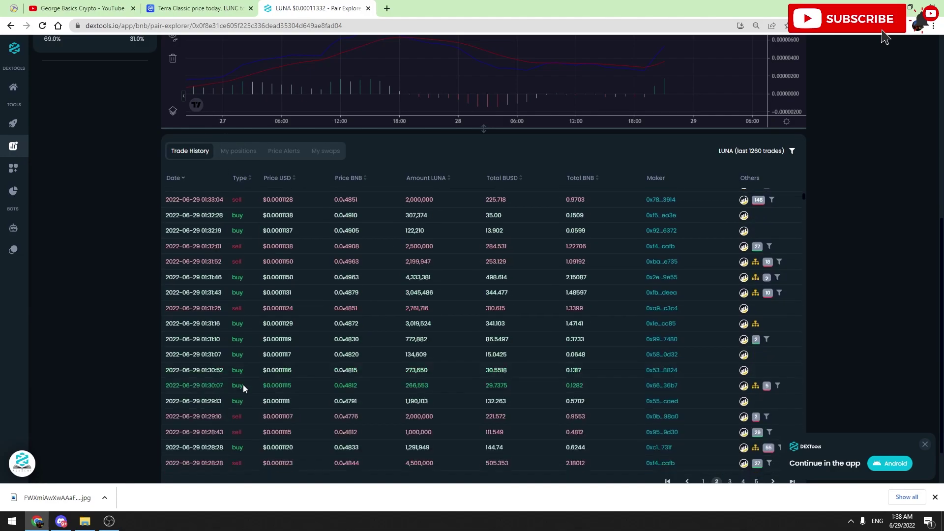
pyautogui.scroll(-4, 242, 384)
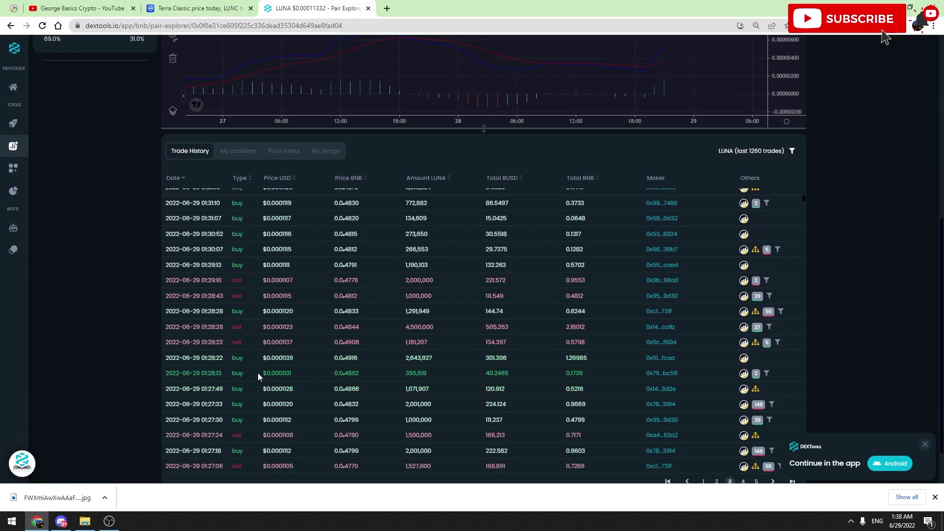
pyautogui.scroll(-3, 259, 374)
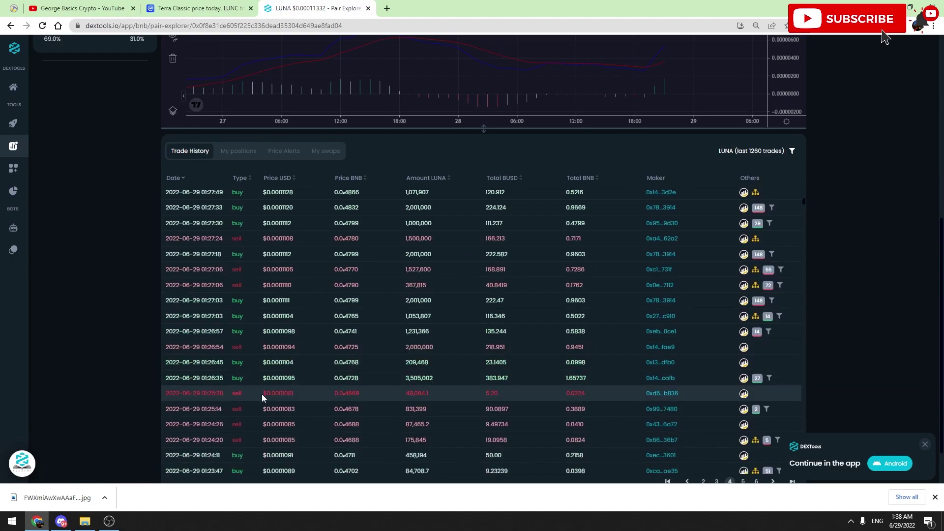
pyautogui.scroll(-1, 262, 394)
pyautogui.scroll(-1, 261, 402)
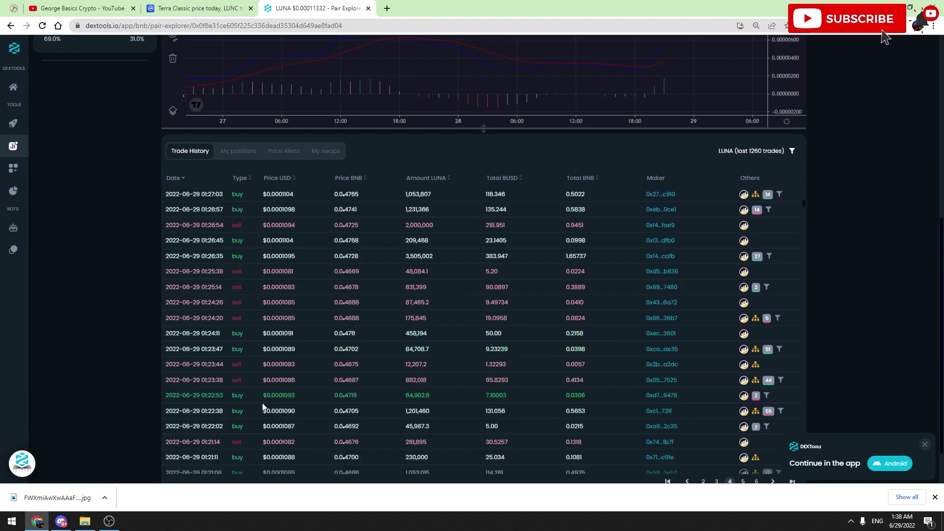
pyautogui.scroll(-1, 262, 403)
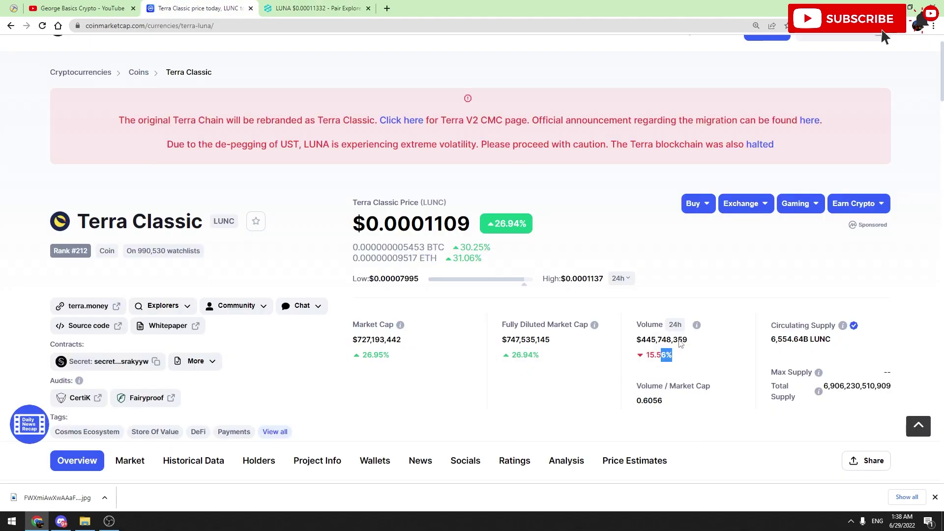
# Clear the highlight on the 24h volume change percentage.
pyautogui.click(631, 357)
pyautogui.scroll(-6, 307, 225)
pyautogui.scroll(2, 307, 224)
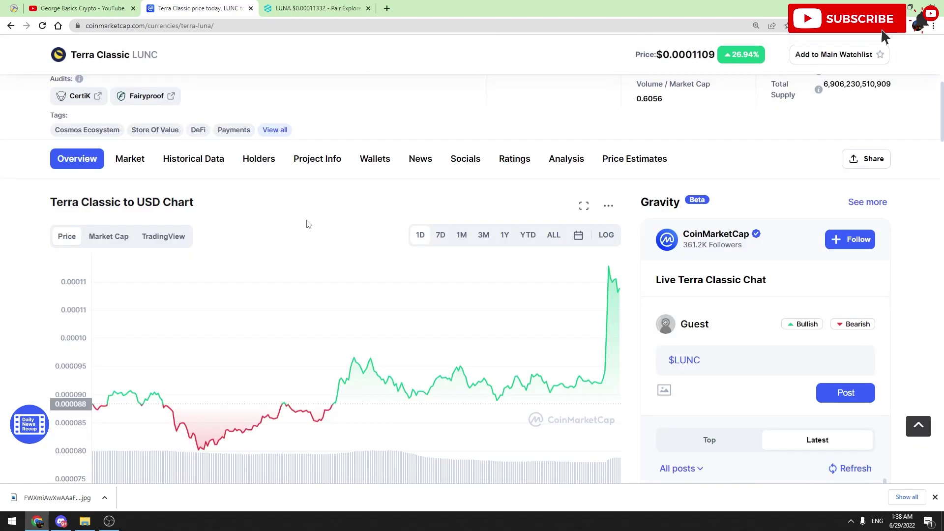
# Switch to the DEXTools BUSD/LUNA pair explorer.
pyautogui.hotkey('ctrl', 'Tab')
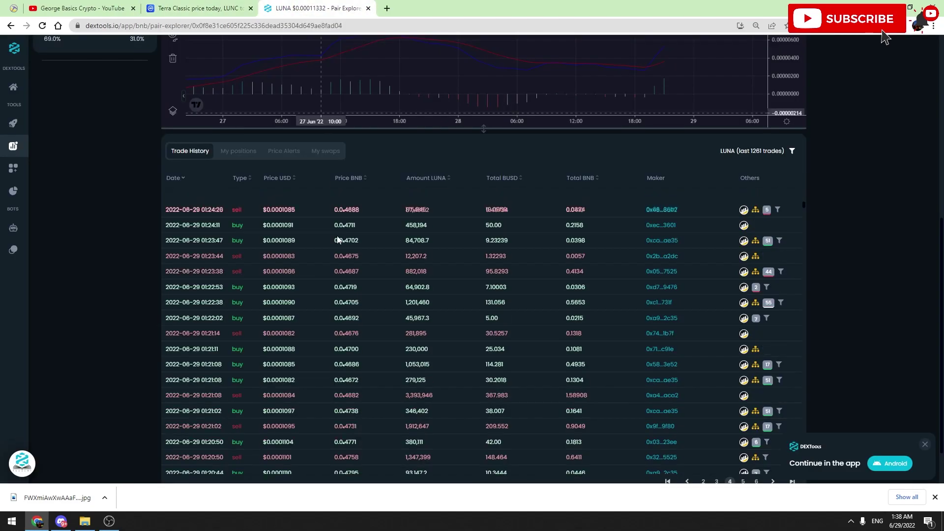
pyautogui.scroll(2, 131, 372)
pyautogui.scroll(1, 112, 391)
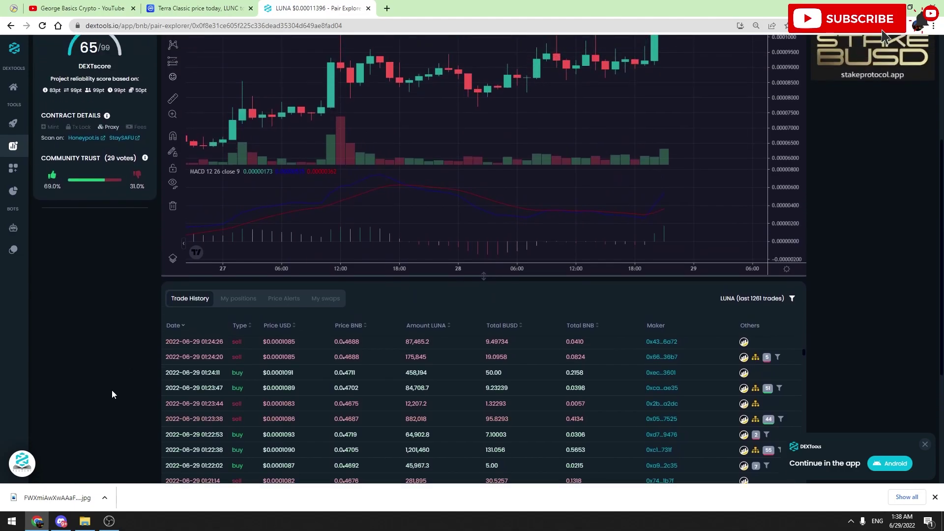
pyautogui.scroll(3, 136, 281)
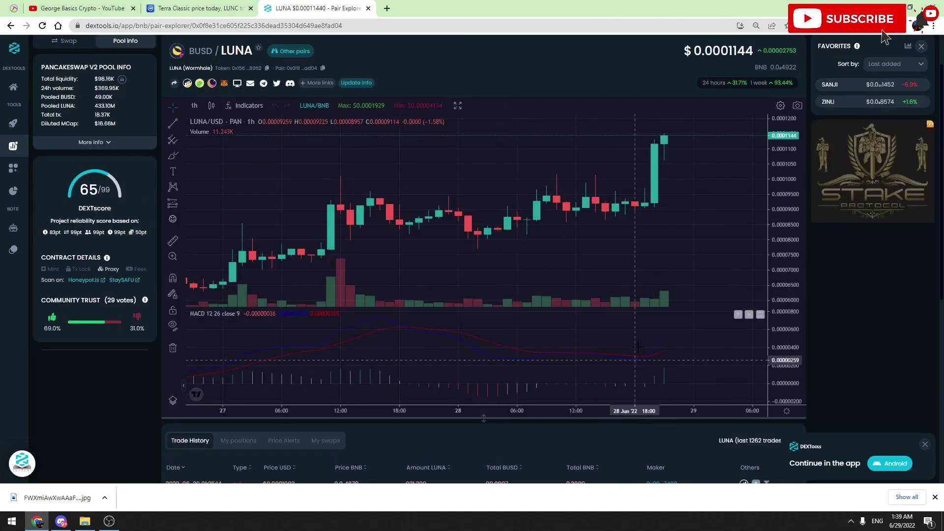
pyautogui.scroll(1, 626, 332)
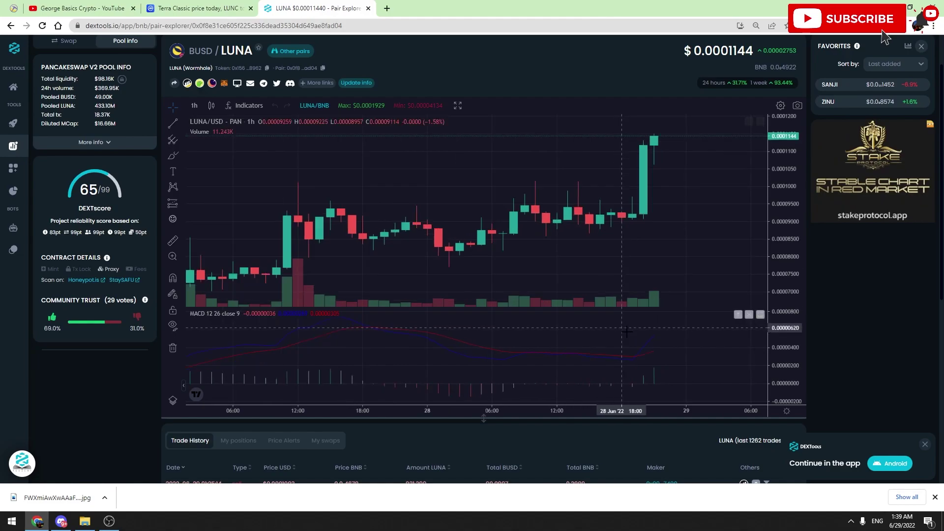
pyautogui.scroll(2, 626, 332)
pyautogui.scroll(2, 626, 332)
pyautogui.scroll(1, 175, 172)
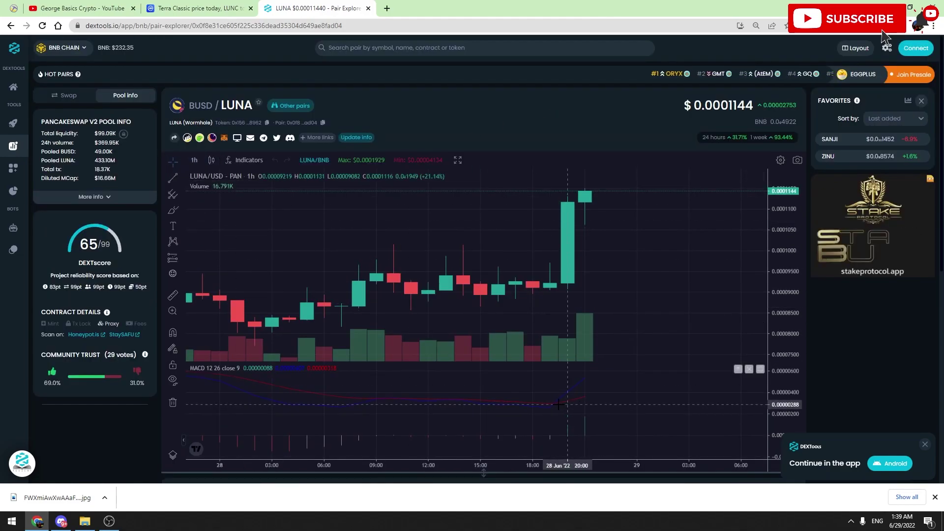
pyautogui.scroll(1, 561, 404)
pyautogui.scroll(1, 549, 388)
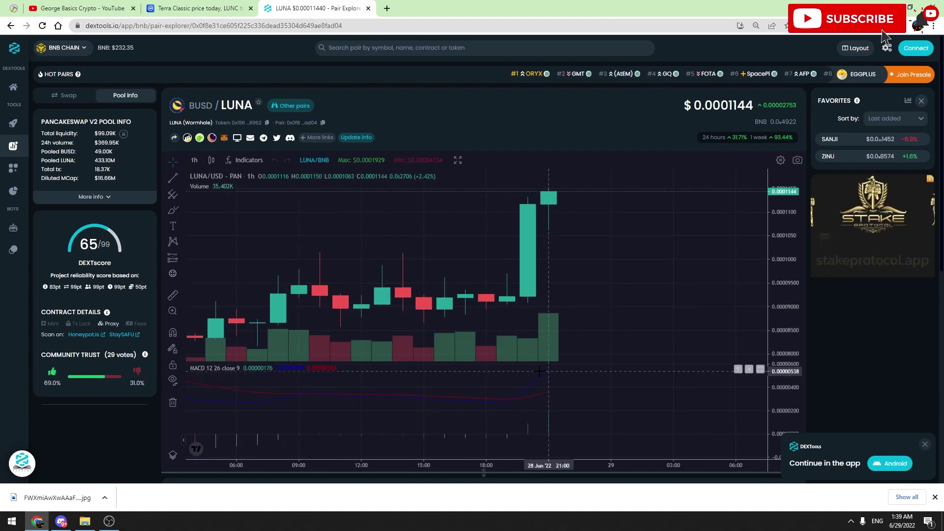
pyautogui.scroll(1, 529, 401)
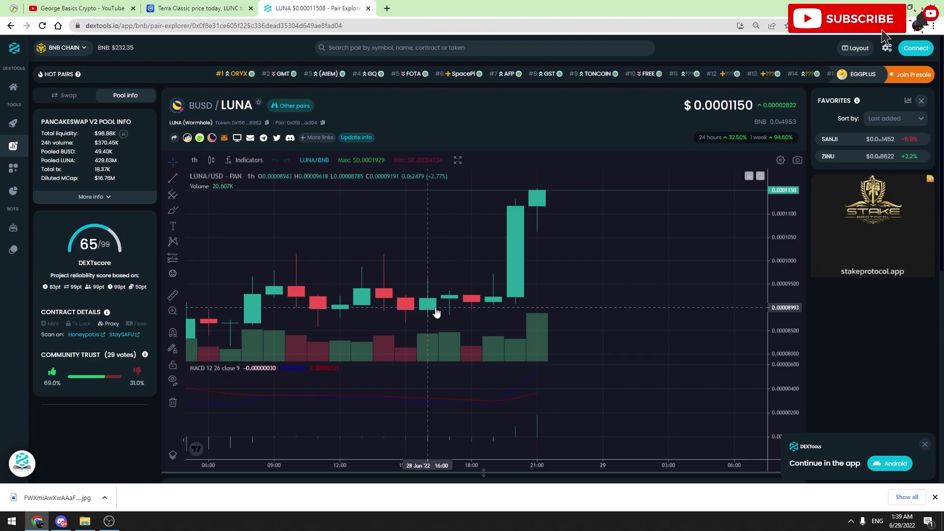
# Change the DEXTools LUNA chart from 1h to 1-day candles, then return to CoinMarketCap.
pyautogui.click(194, 160)
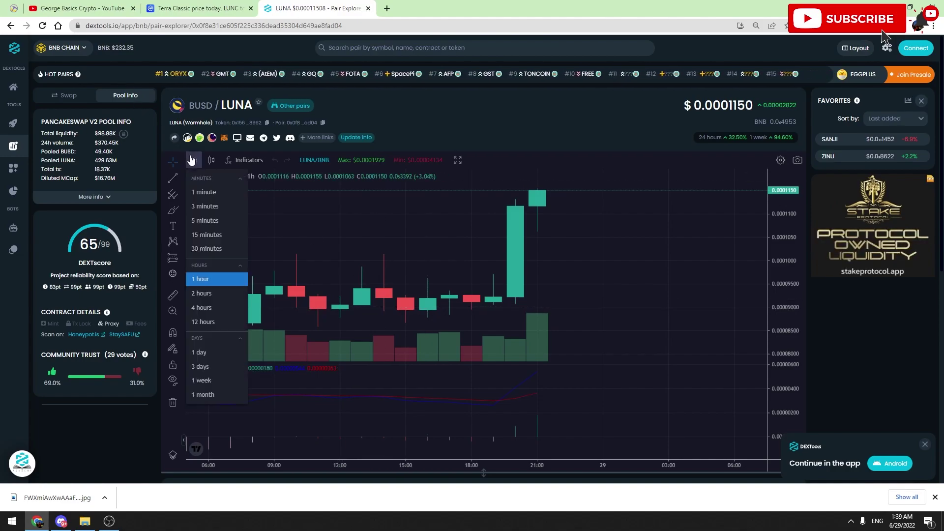
pyautogui.click(199, 352)
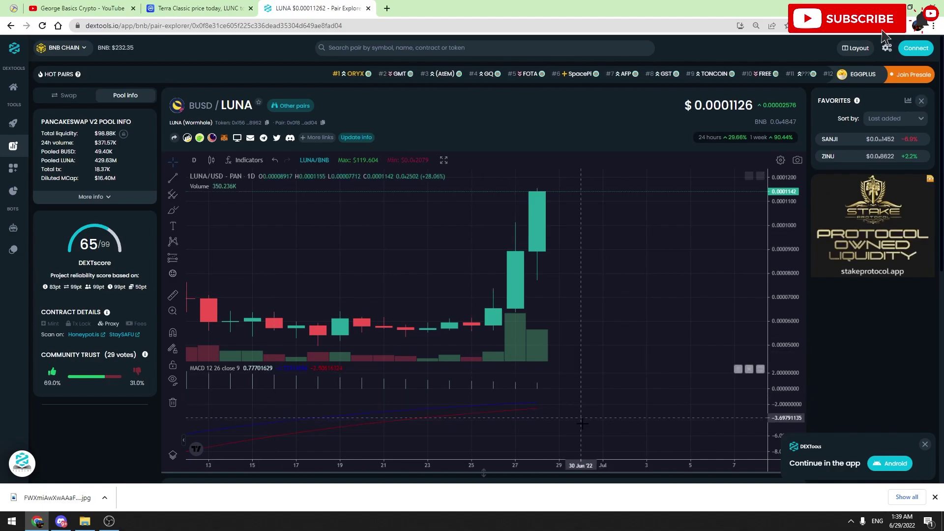
pyautogui.scroll(-3, 480, 295)
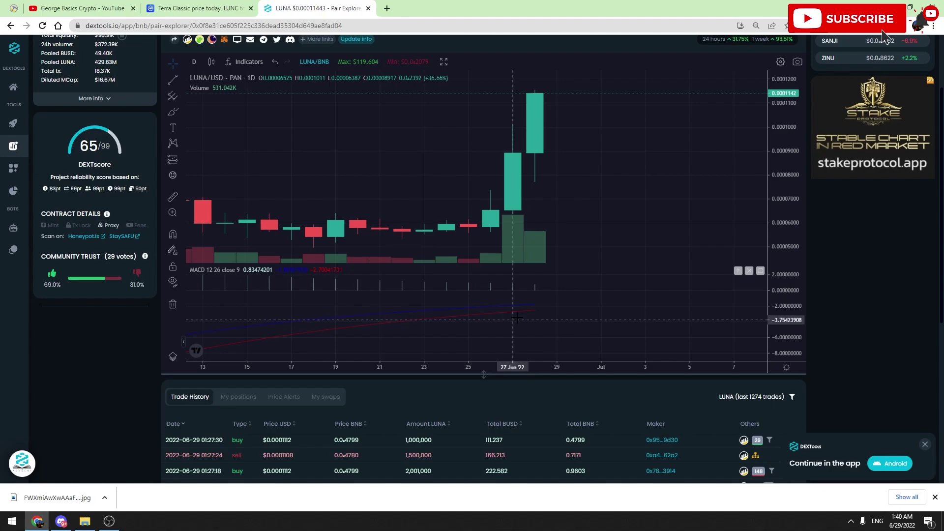
pyautogui.scroll(2, 829, 292)
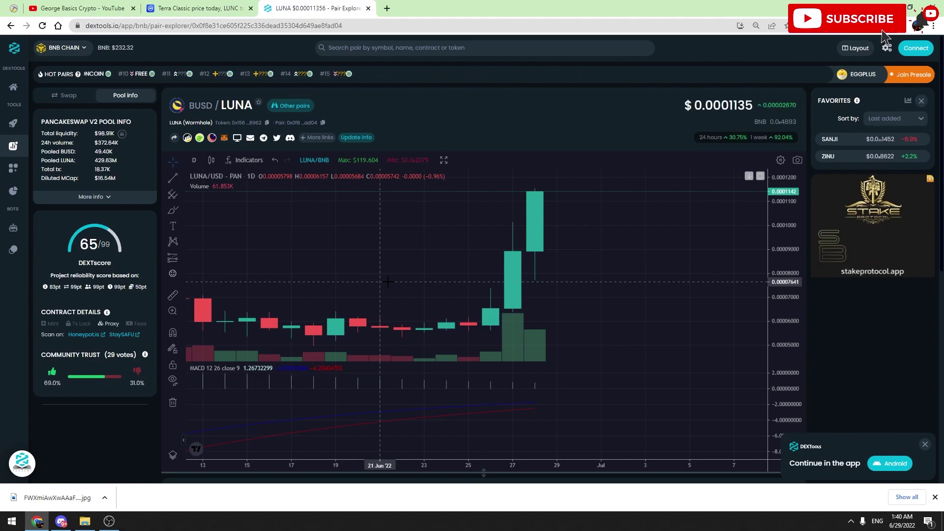
pyautogui.click(198, 7)
pyautogui.scroll(4, 572, 235)
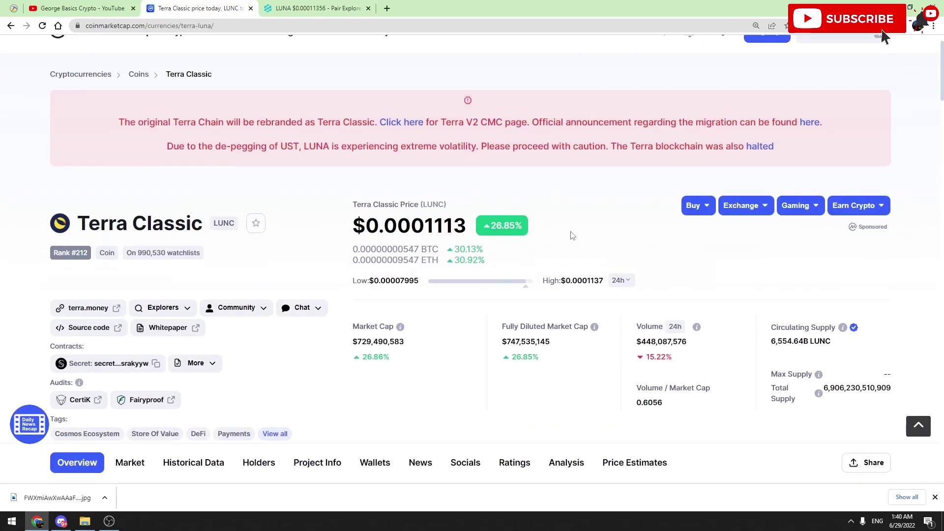
# Highlight the LUNC price and 6,554.64B circulating supply, then the YouTube subscriber count.
pyautogui.moveTo(411, 225); pyautogui.dragTo(424, 227)
pyautogui.moveTo(116, 224); pyautogui.dragTo(153, 224)
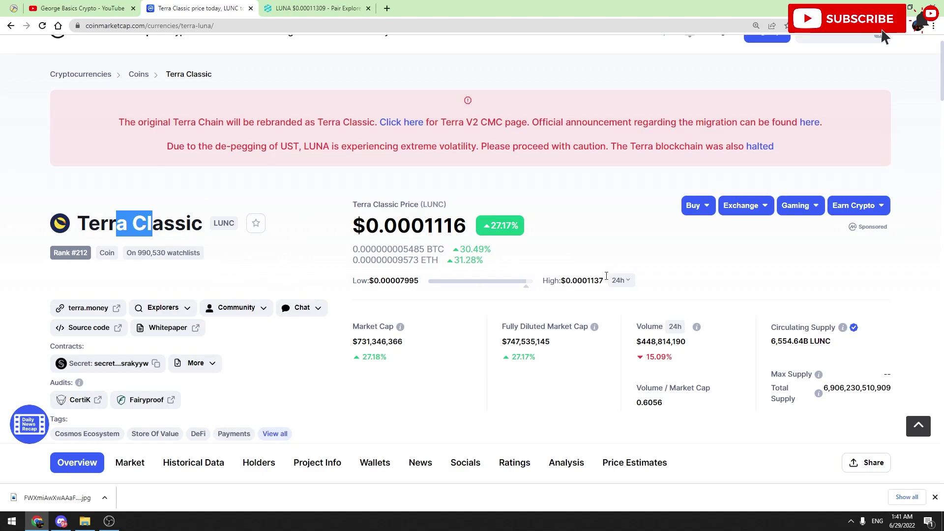
pyautogui.moveTo(783, 341)
pyautogui.mouseDown()
pyautogui.moveTo(812, 344)
pyautogui.moveTo(768, 342)
pyautogui.mouseUp()
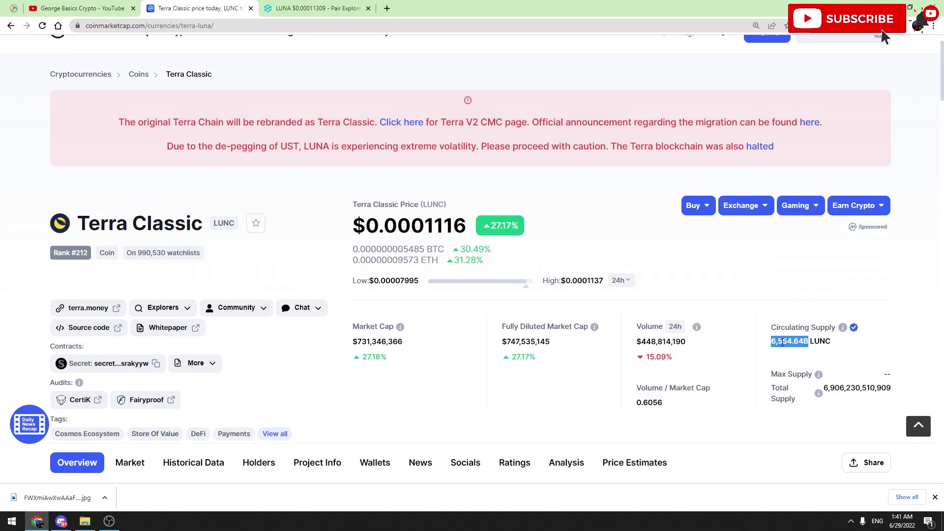
pyautogui.moveTo(772, 343); pyautogui.dragTo(769, 344)
pyautogui.click(591, 256)
pyautogui.hotkey('ctrl', 'shift', 'Tab')
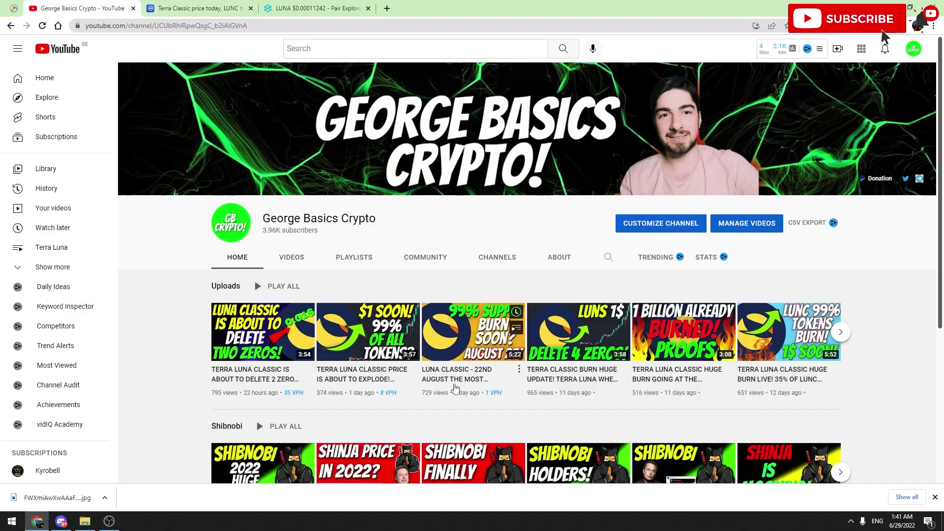
pyautogui.moveTo(263, 230)
pyautogui.mouseDown()
pyautogui.moveTo(298, 231)
pyautogui.moveTo(281, 231)
pyautogui.mouseUp()
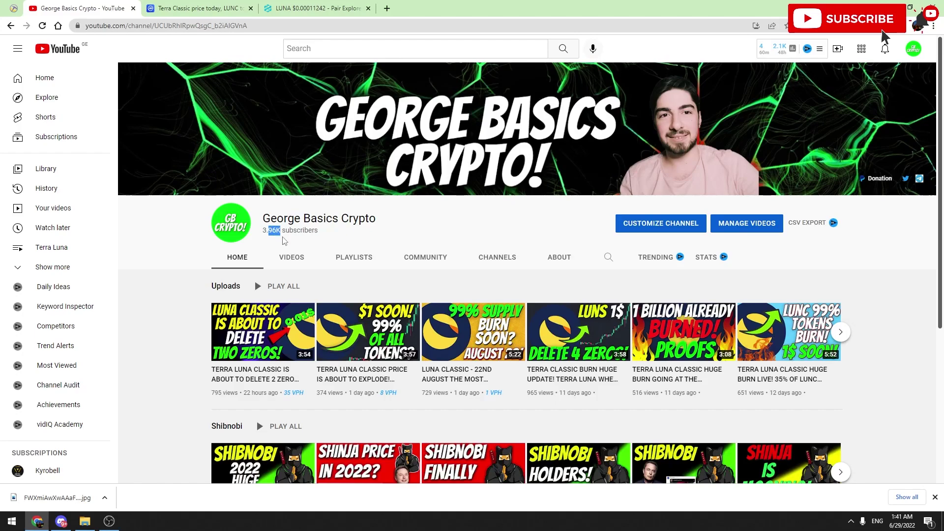